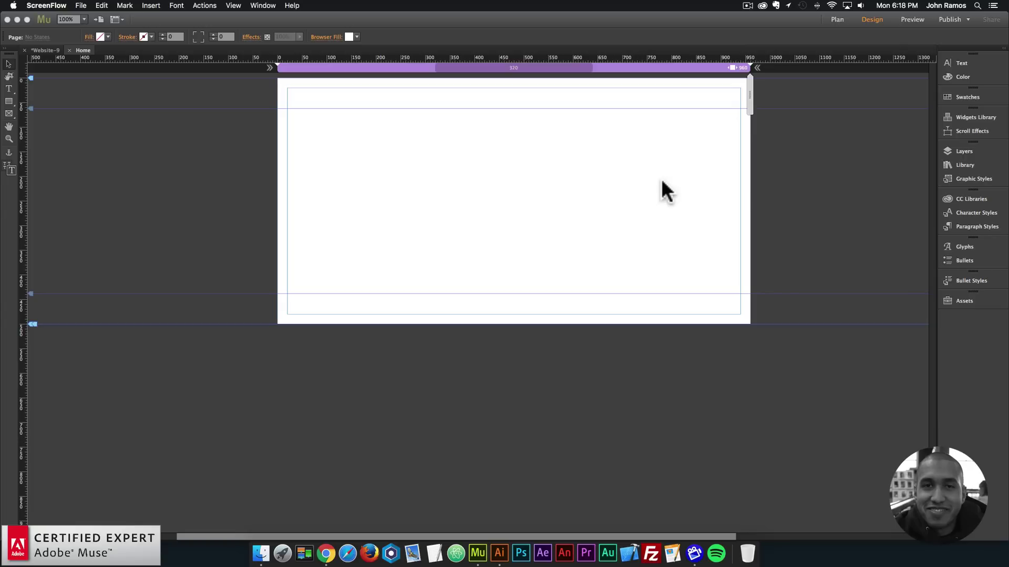
- Type the heading 'Custom Colors for your Highlighted Text.' in a new text frame near the page top
left_click(401, 184)
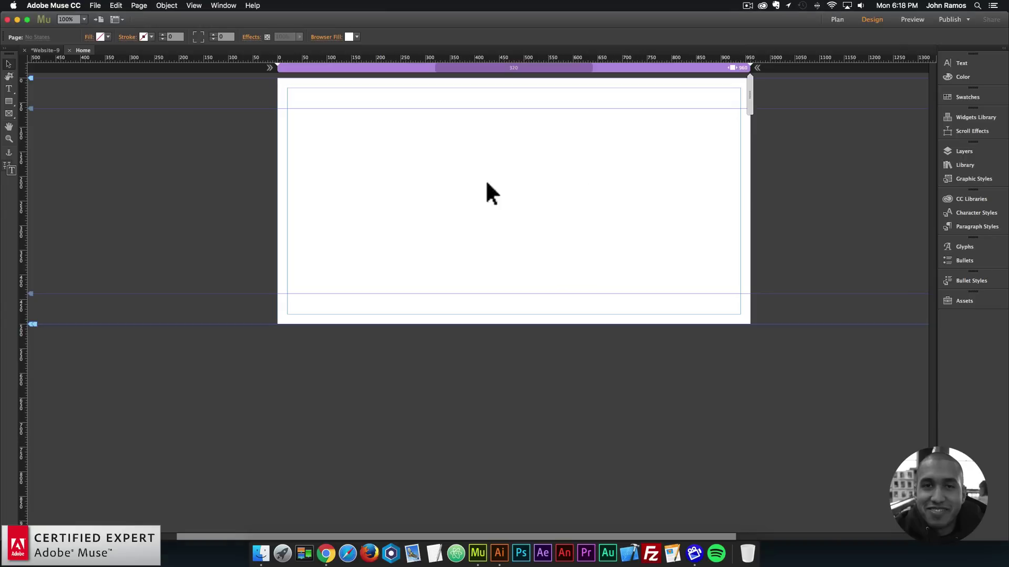
left_click(9, 89)
left_click_drag(352, 113, 696, 190)
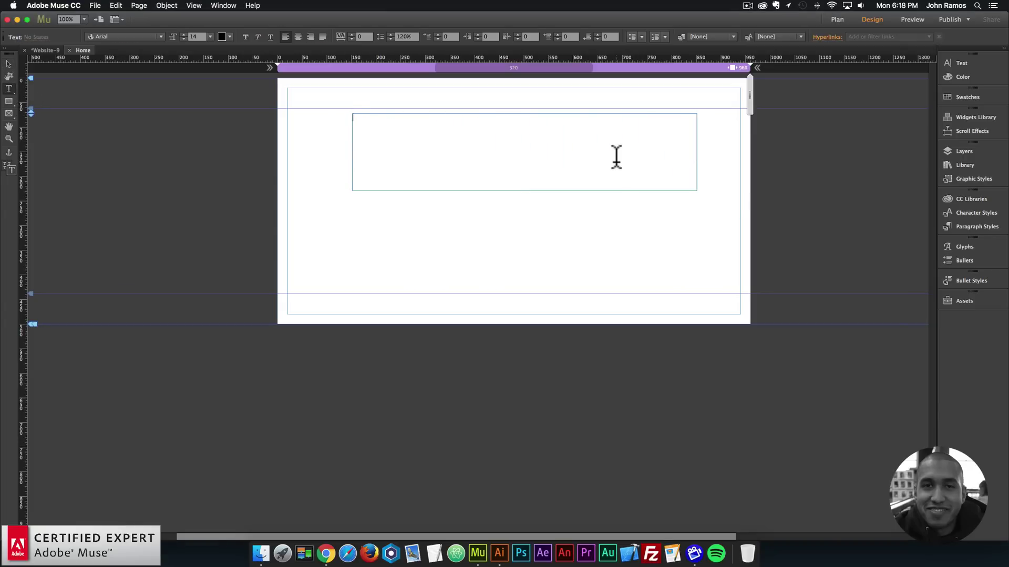
type("Custom Colors for your Highlighted Text.")
- Centre the heading, set it to 36-point Lato, and shrink its frame to fit
key("super+a")
left_click(297, 36)
left_click(209, 36)
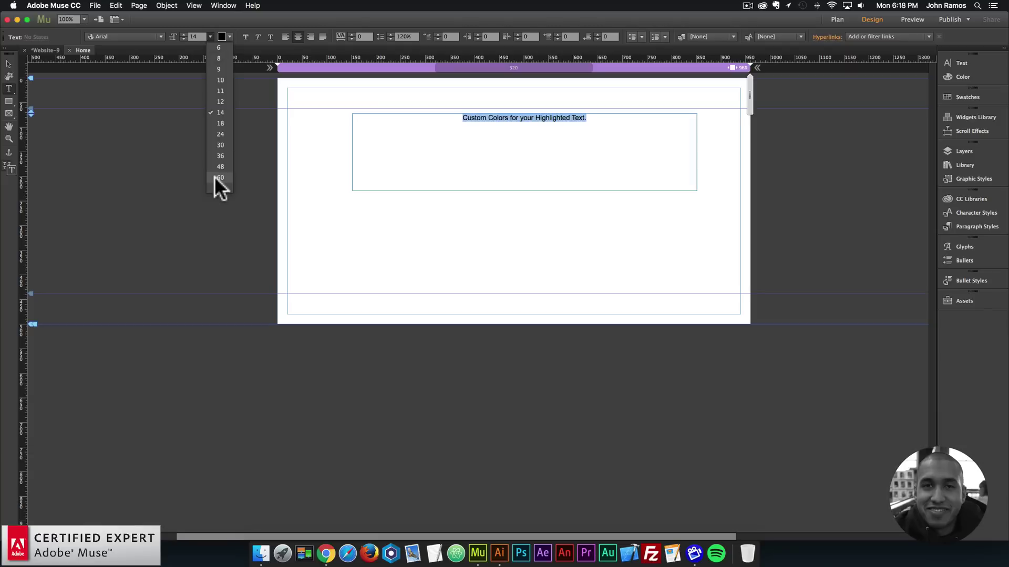
left_click(220, 157)
left_click(143, 34)
type("lato")
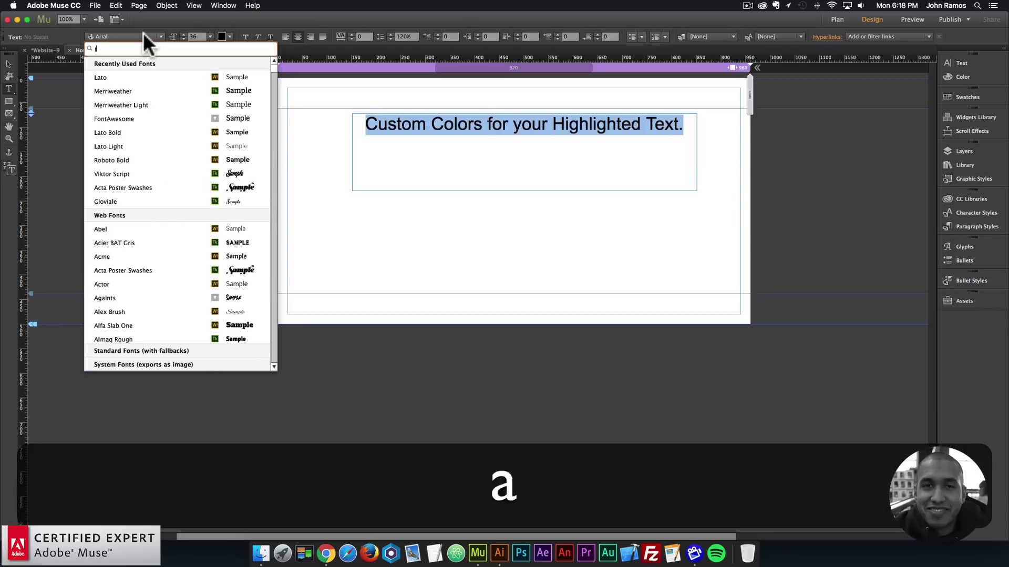
left_click(164, 78)
left_click(9, 63)
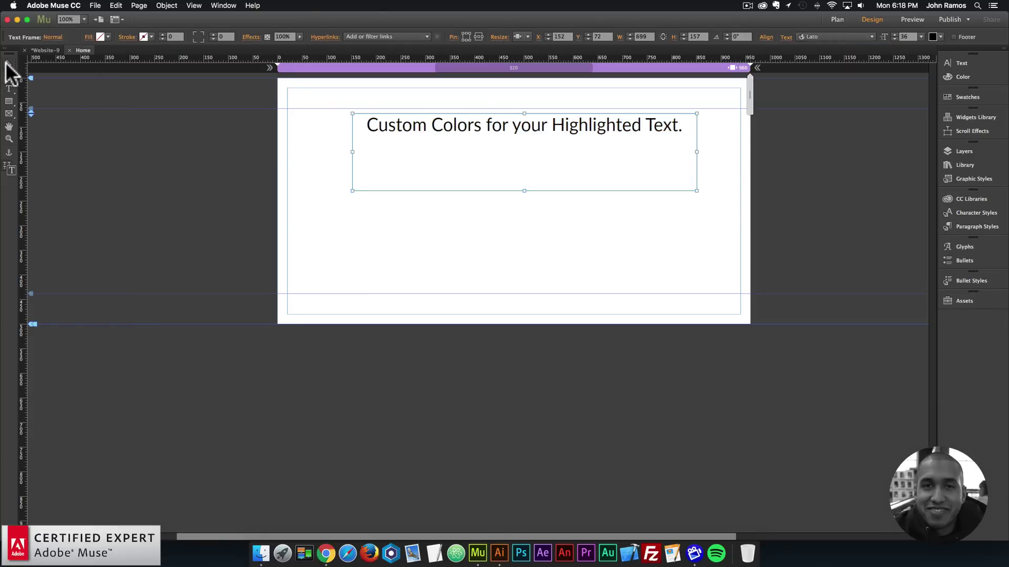
left_click_drag(523, 190, 516, 150)
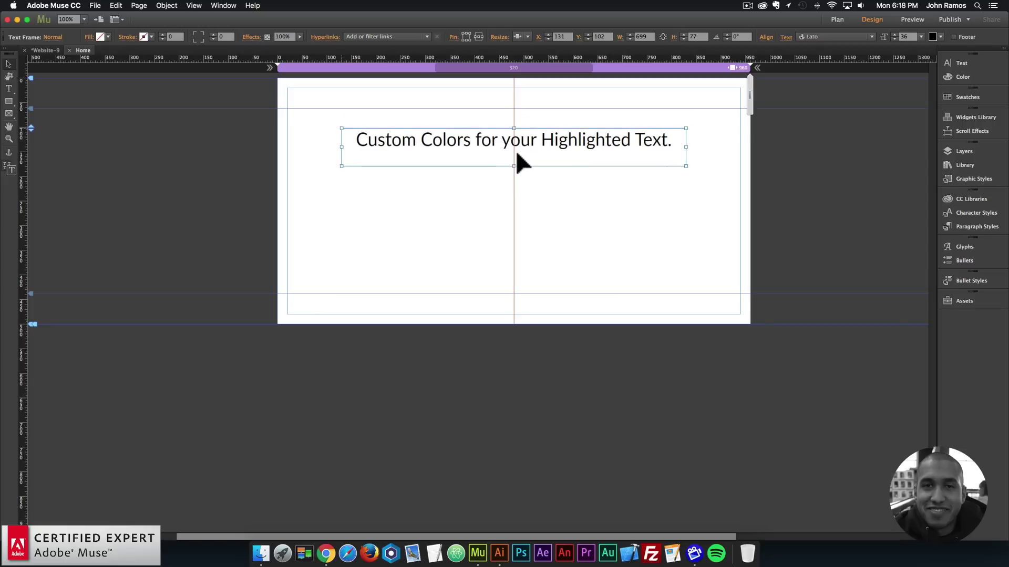
- Preview the page in Chrome and drag-select the heading to see the default blue highlight
left_click(468, 226)
left_click(95, 6)
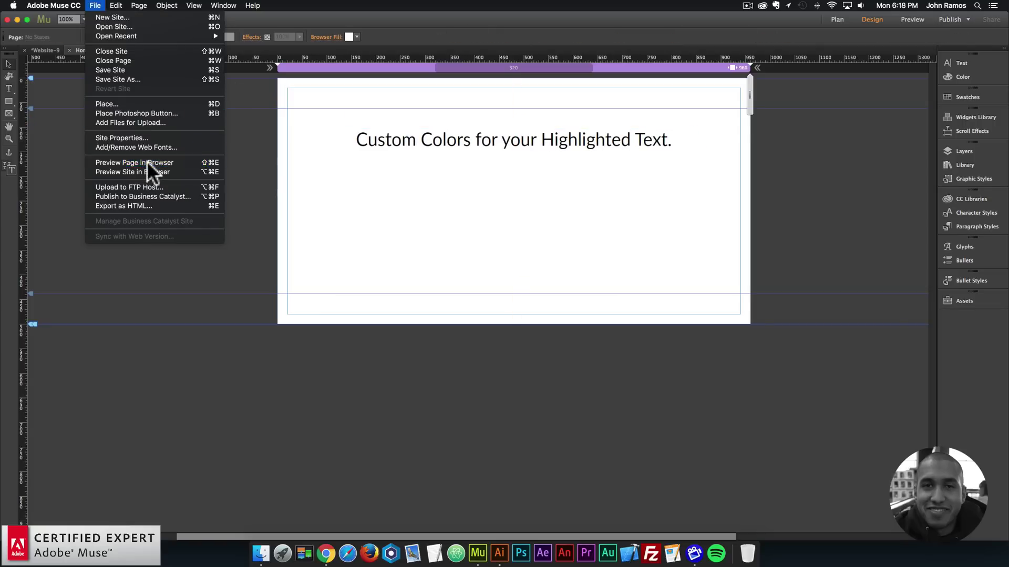
left_click(147, 160)
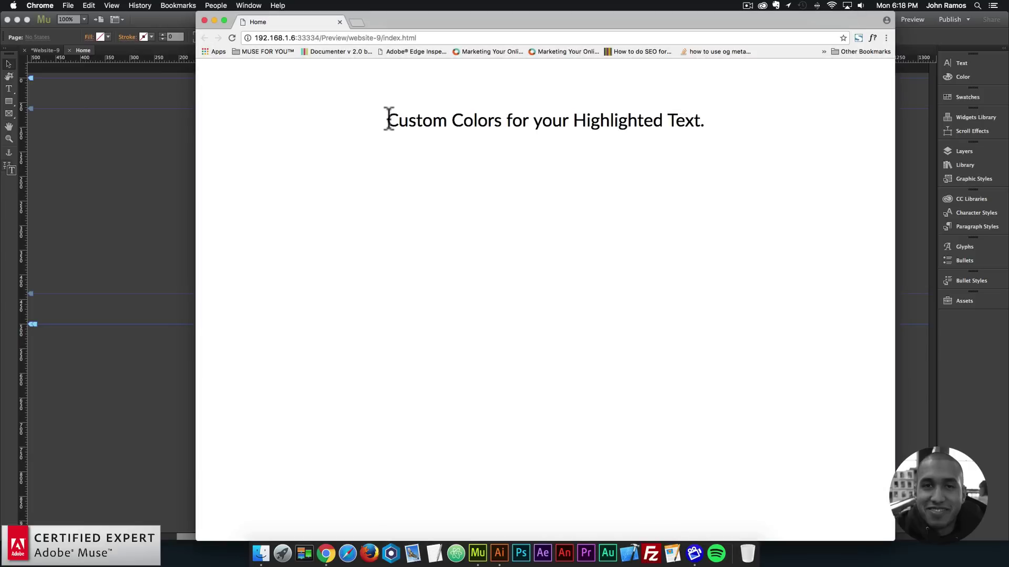
left_click_drag(393, 118, 716, 128)
left_click(717, 128)
left_click_drag(380, 127, 702, 119)
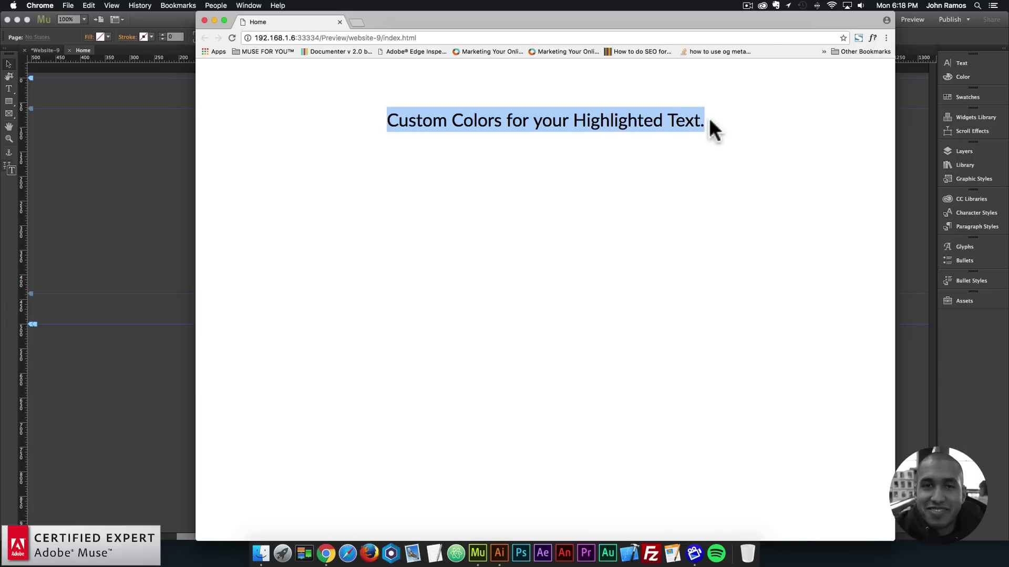
left_click(716, 128)
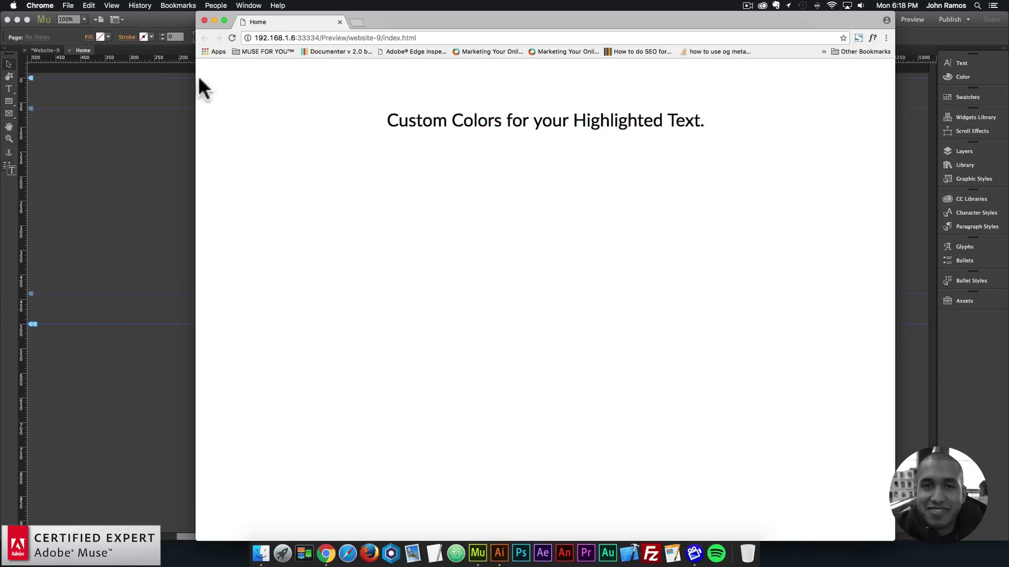
- Search the Library for 'highlighter' and drag the Highlighter Widget beside the page's top-left corner
left_click(152, 117)
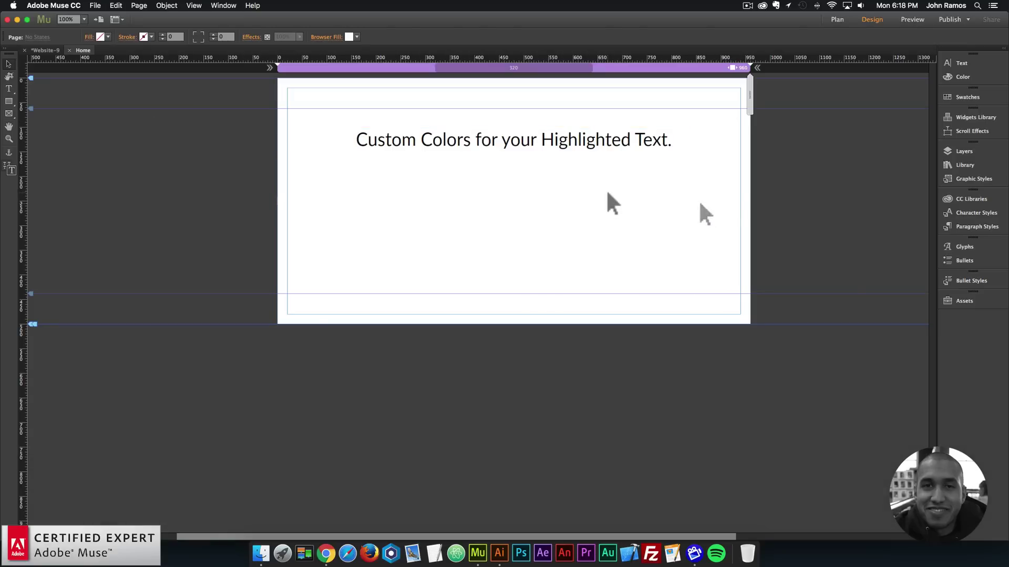
key("shift+super+z")
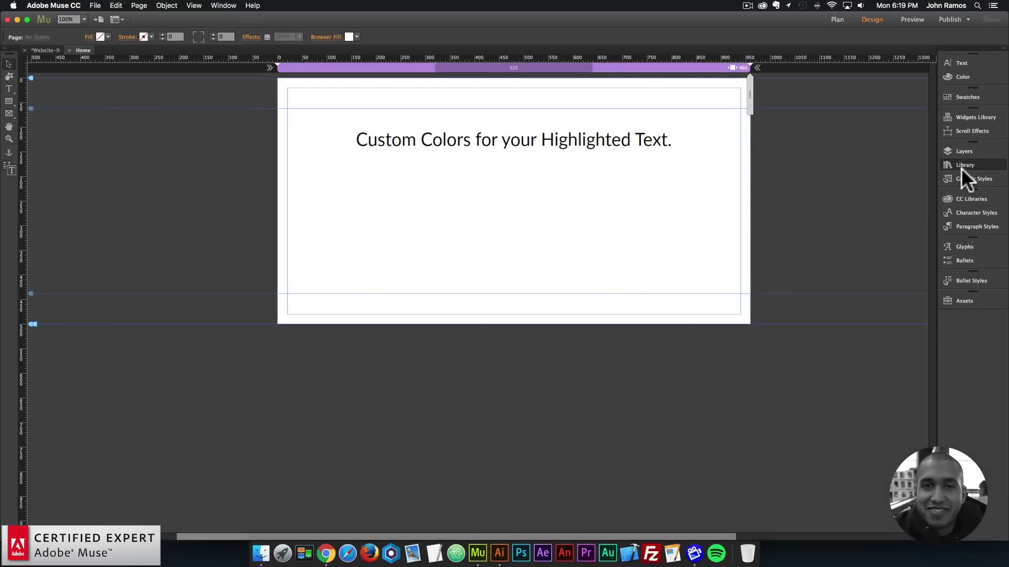
left_click(963, 164)
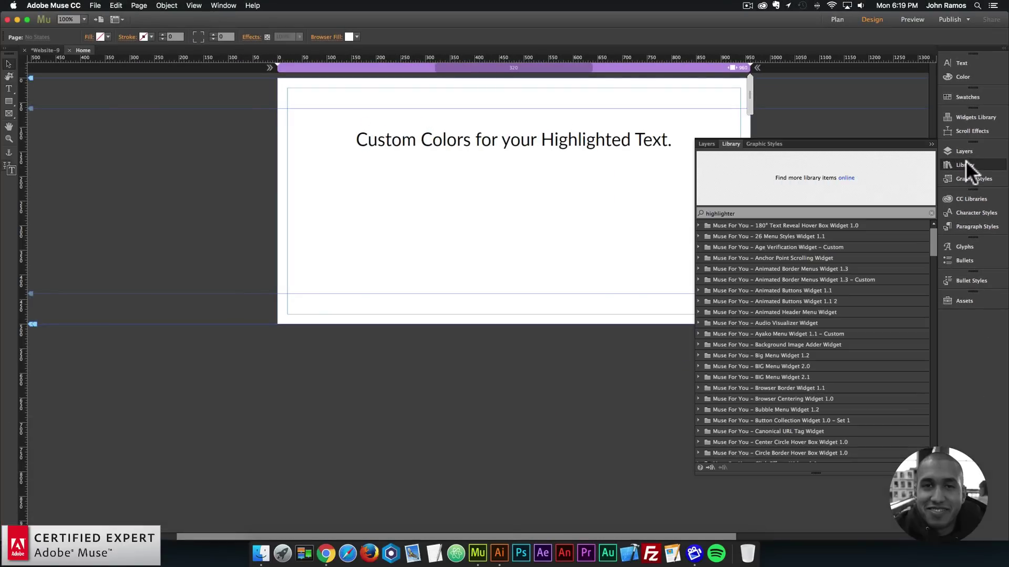
left_click(221, 6)
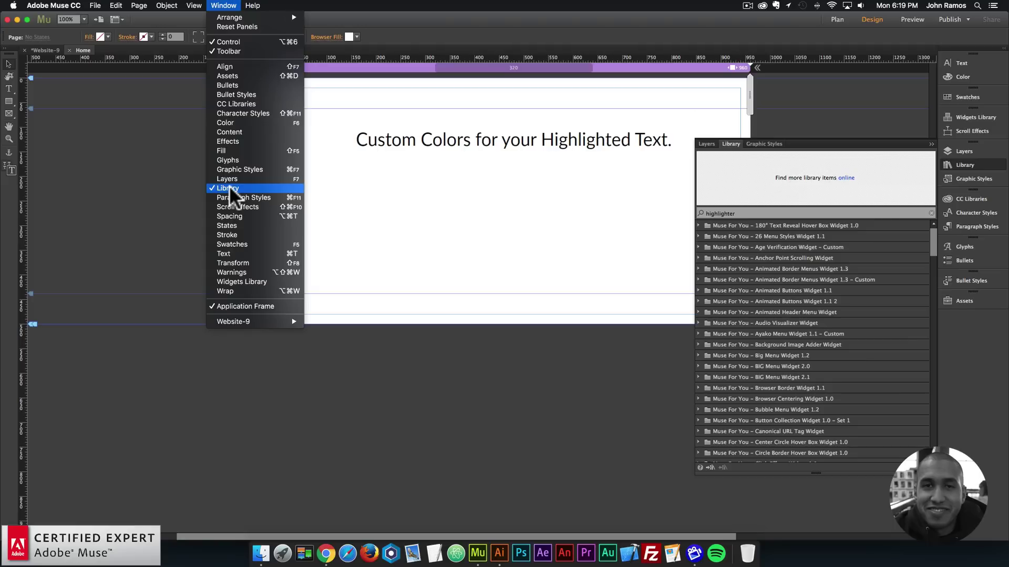
left_click(742, 212)
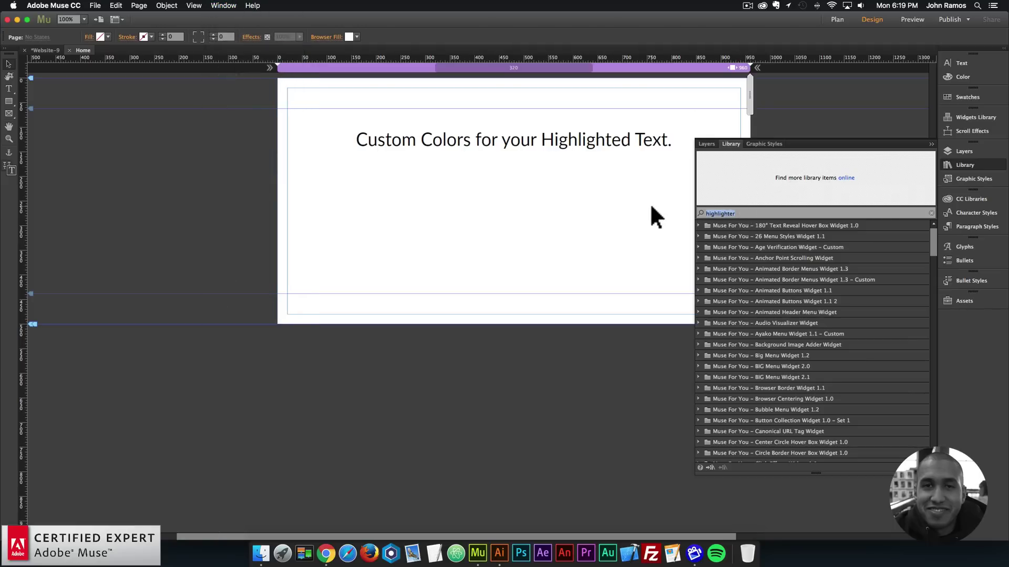
type("highlighter")
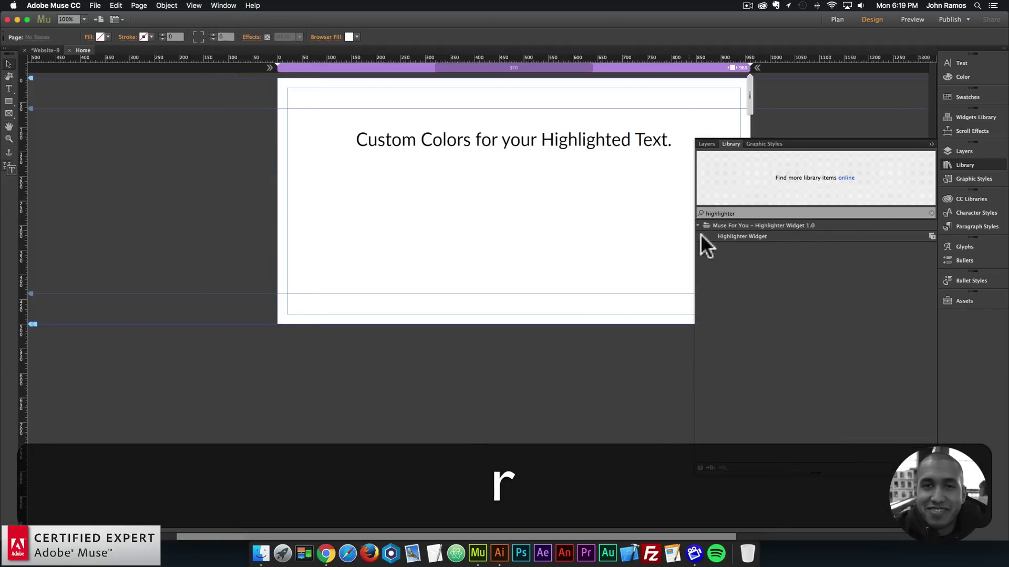
left_click(699, 238)
mouse_move(733, 235)
left_mouse_down()
mouse_move(436, 65)
mouse_move(244, 99)
mouse_move(265, 120)
left_mouse_up()
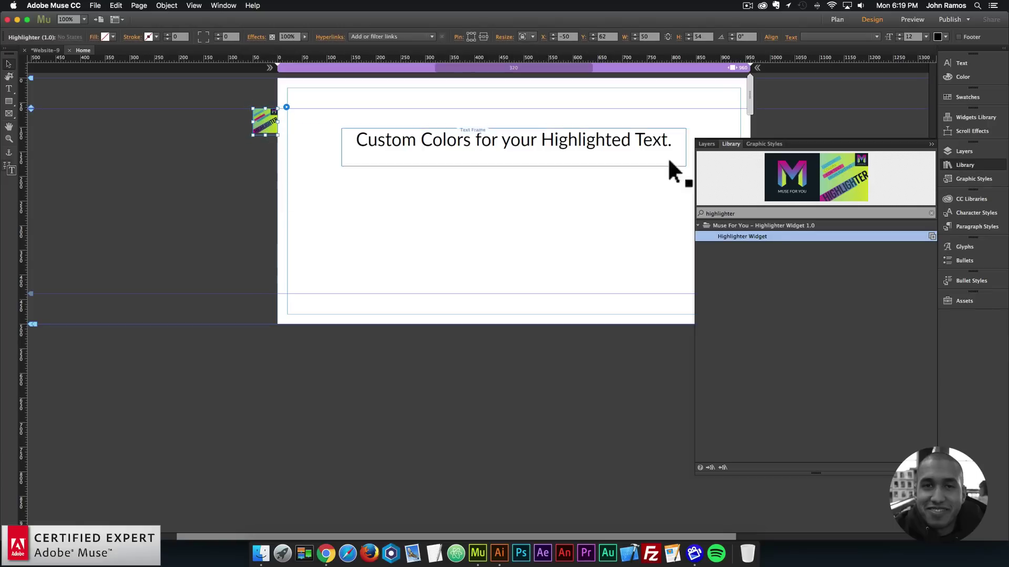
- Add all the CC Library colours to the document swatches
left_click(960, 164)
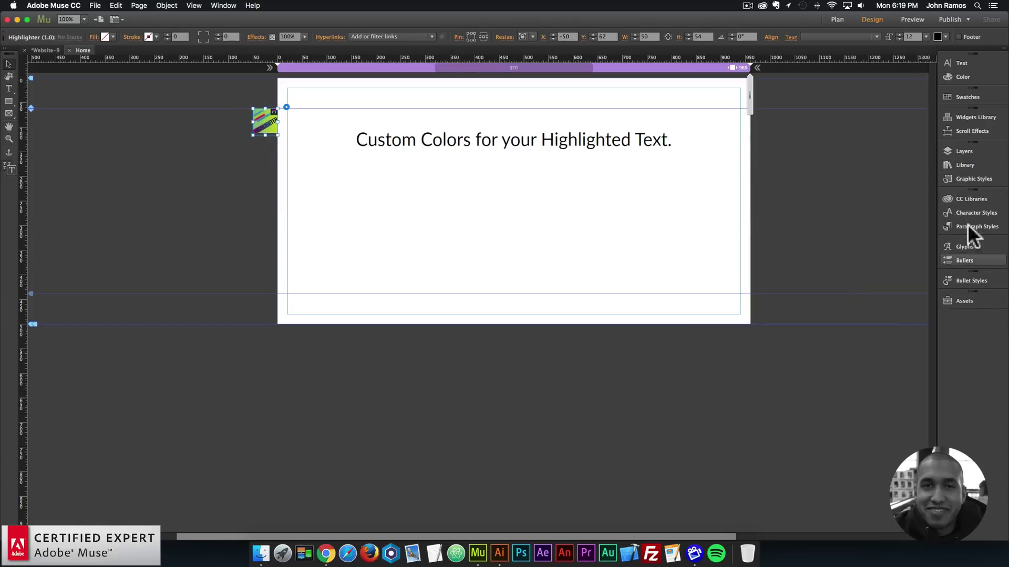
left_click(966, 199)
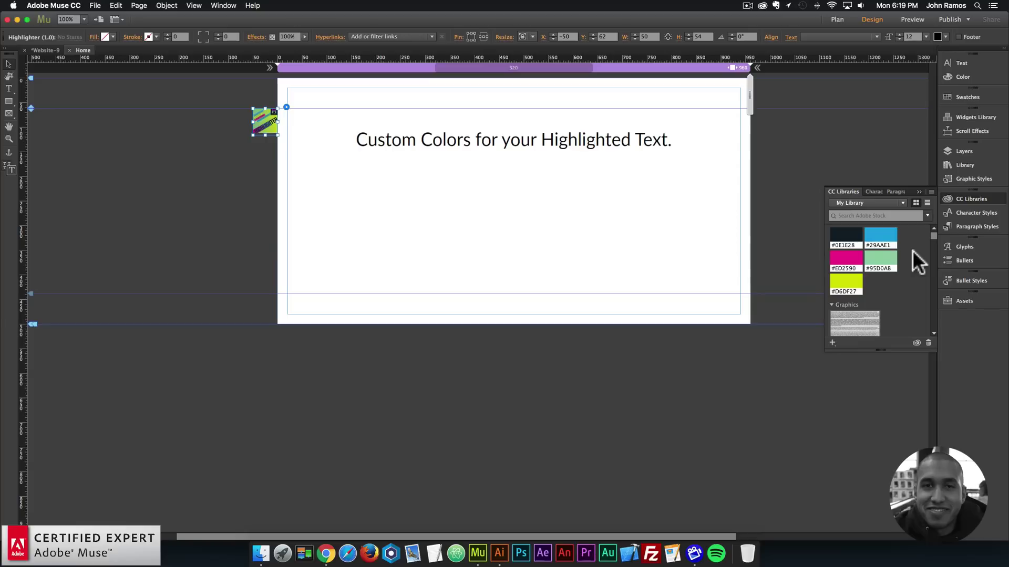
left_click(846, 235)
left_click(846, 286, "shift")
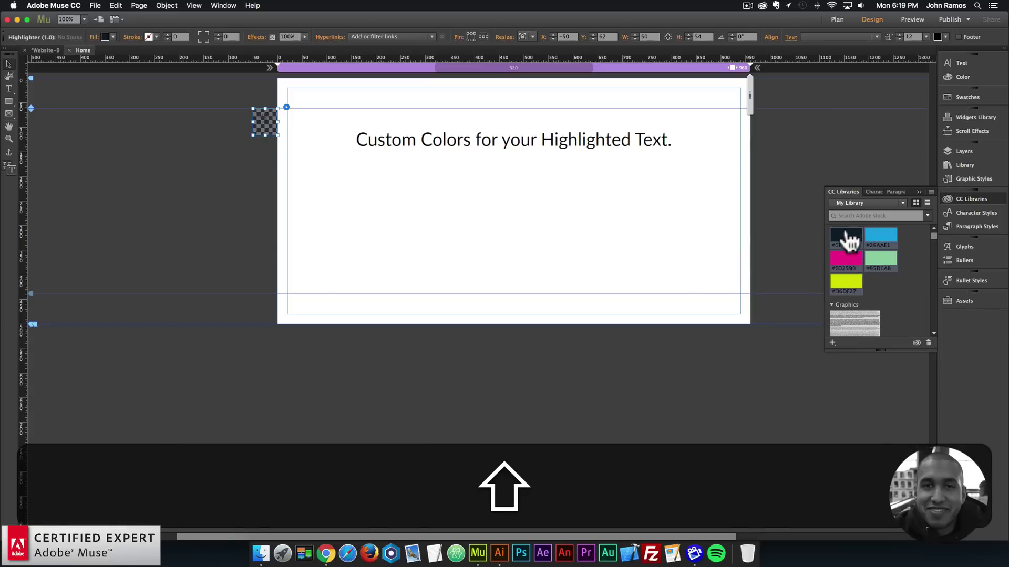
right_click(845, 228)
key("super+z")
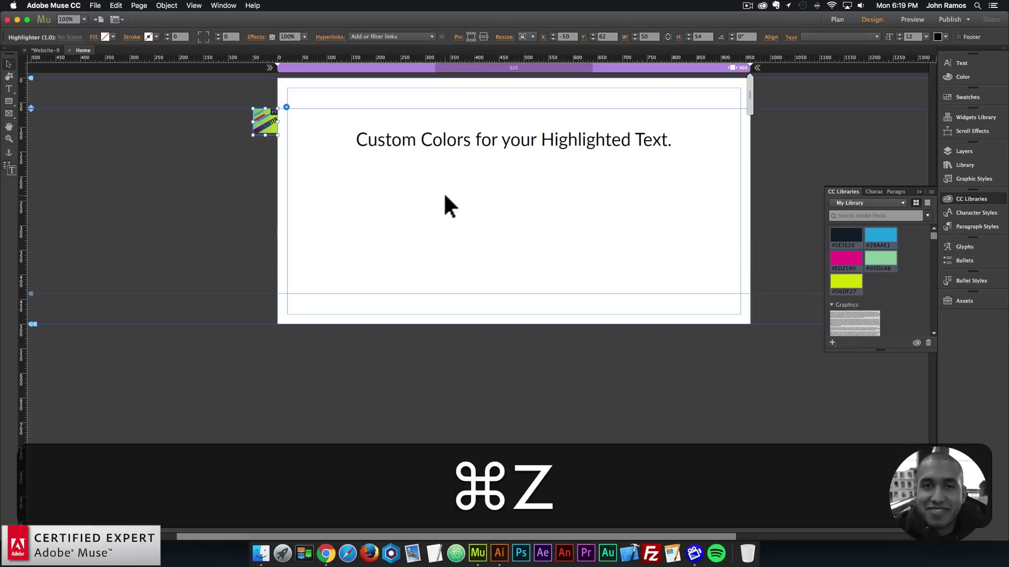
left_click(445, 197)
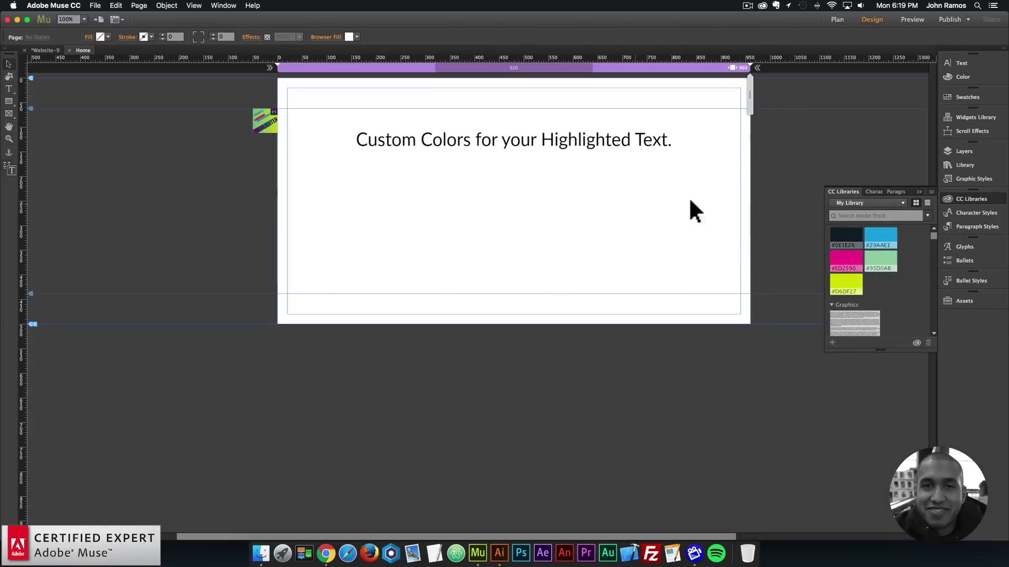
left_click(846, 239)
left_click(847, 274, "shift")
right_click(844, 233)
left_click(857, 236)
left_click(956, 200)
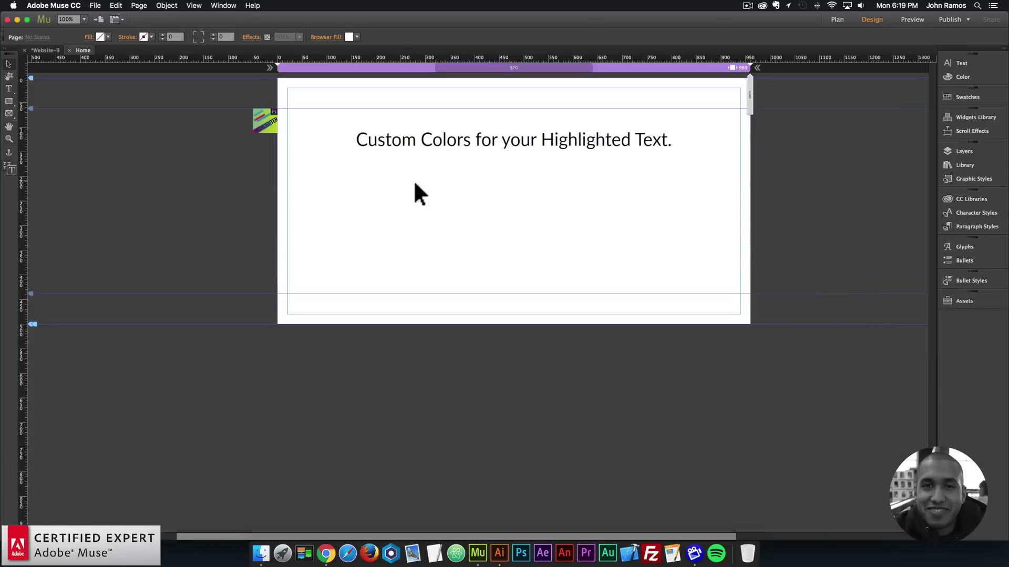
- Set the Highlighter widget's background to light green (95D0AB) and text colour to blue (29AAE1)
left_click(271, 123)
left_click(286, 107)
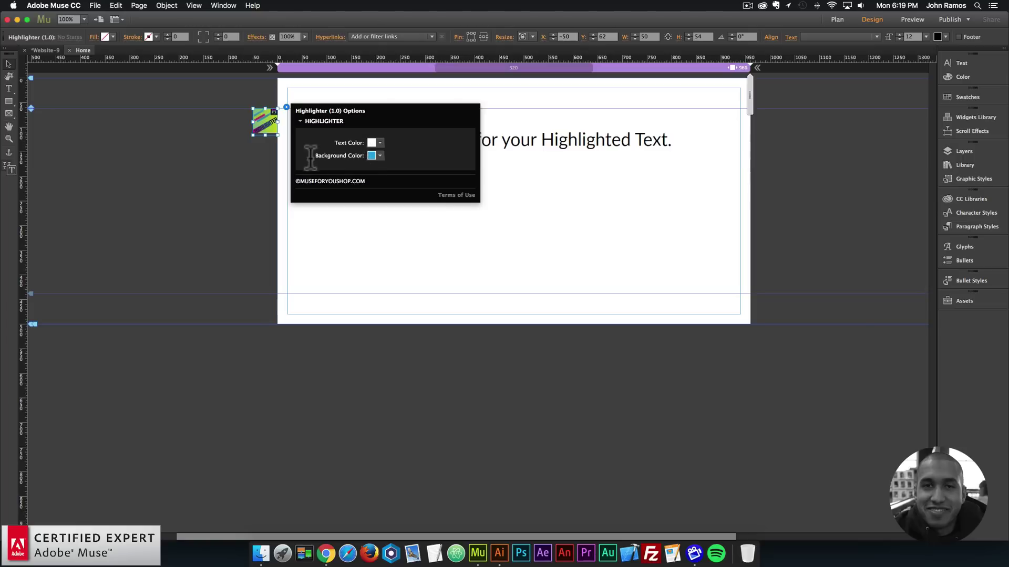
left_click(380, 155)
left_click(417, 216)
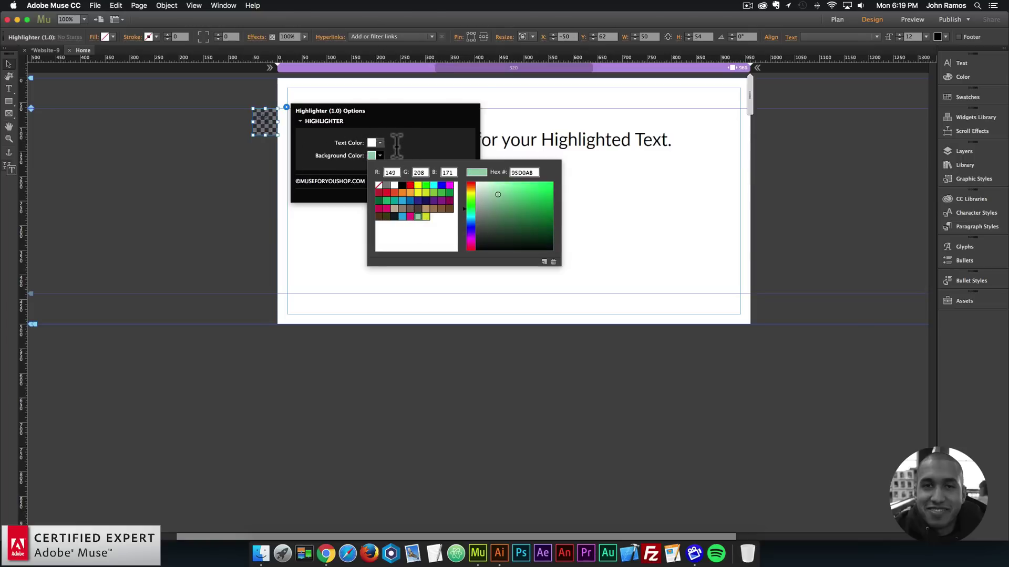
left_click(380, 143)
left_click(403, 204)
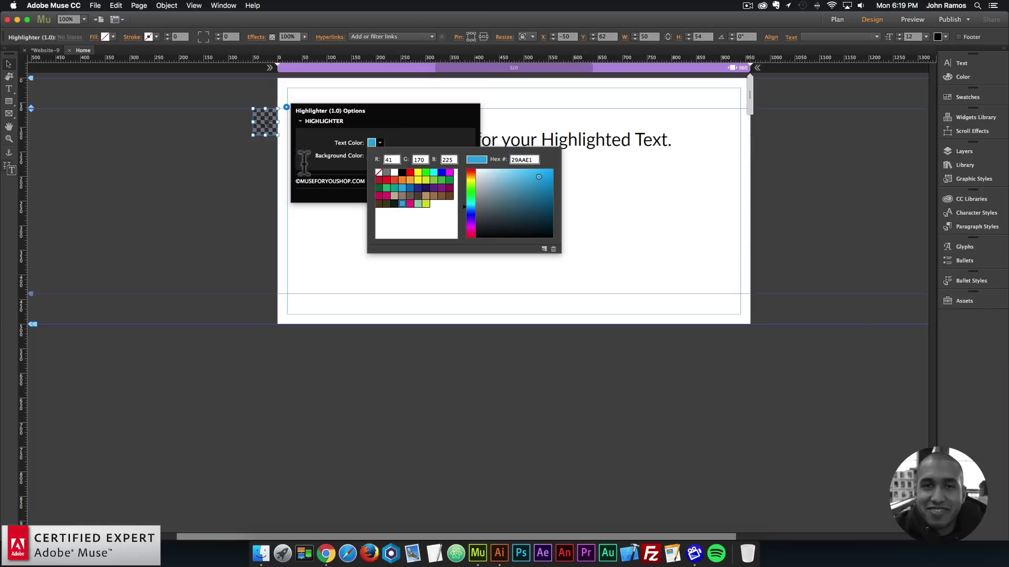
- Preview the page in Chrome and select the heading to confirm blue-on-green highlighting
left_click(263, 168)
left_click(94, 6)
left_click(134, 162)
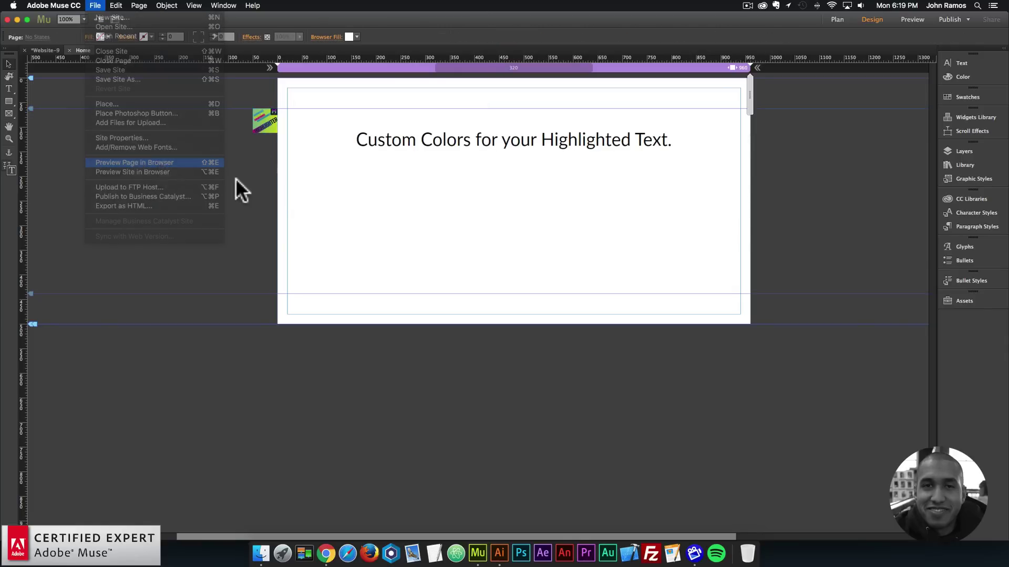
left_click_drag(389, 115, 715, 128)
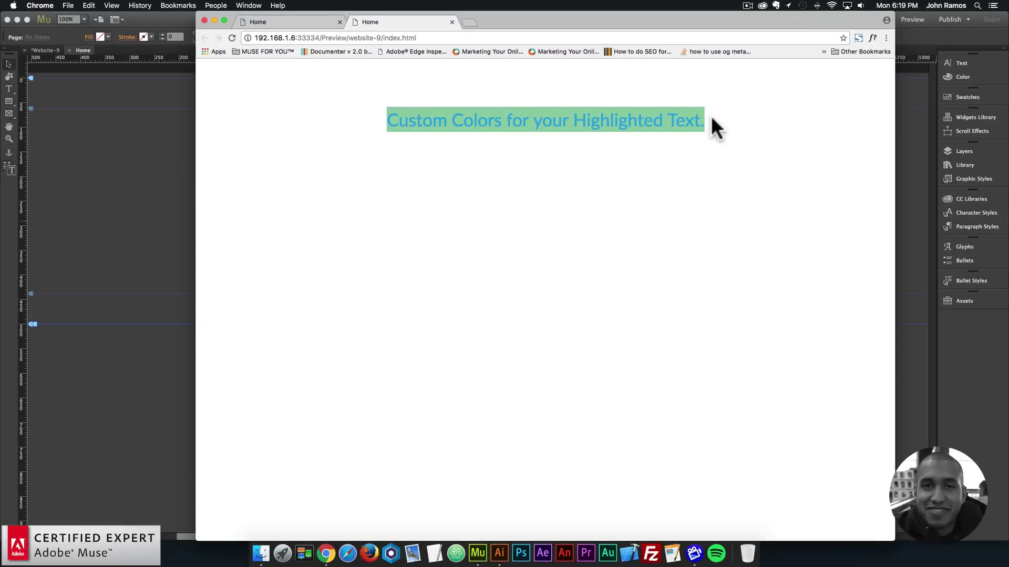
left_click_drag(378, 126, 707, 122)
left_click(507, 163)
- Place the lorem ipsum text from CC Libraries just beneath the heading
left_click(127, 155)
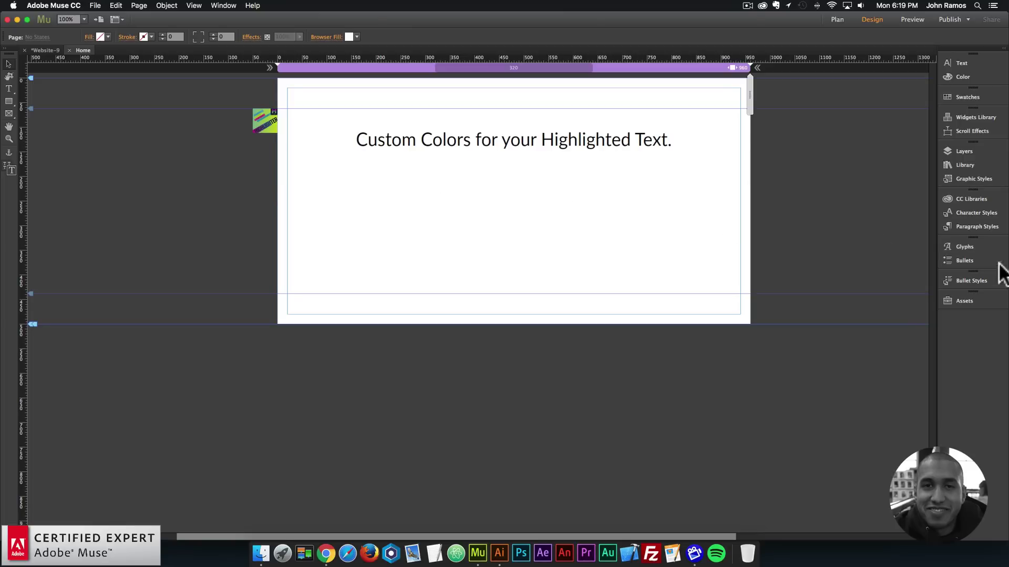
left_click(960, 194)
left_click_drag(852, 322, 369, 198)
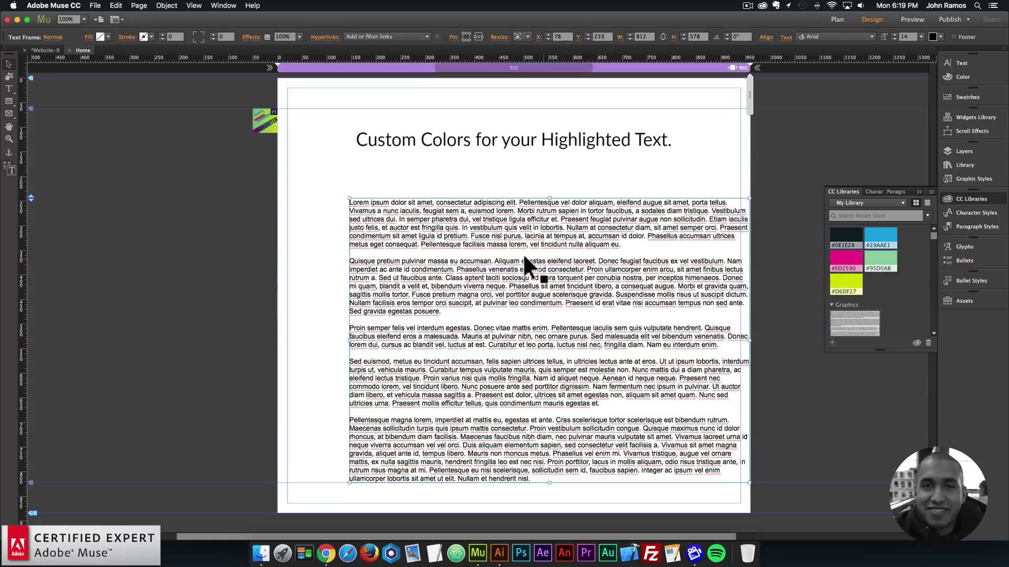
left_click_drag(525, 248, 528, 231)
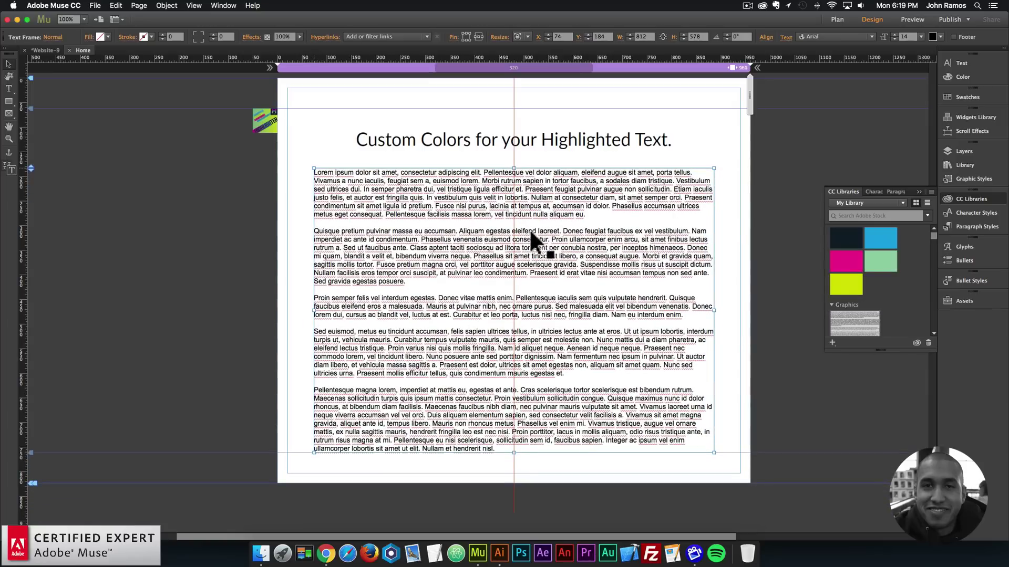
left_click(959, 199)
left_click(961, 202)
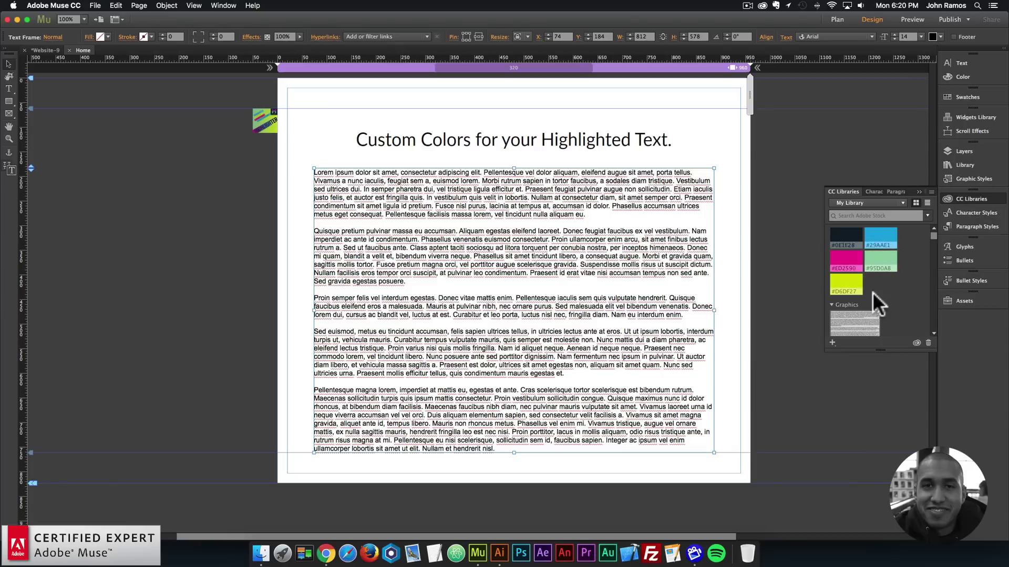
left_click(959, 199)
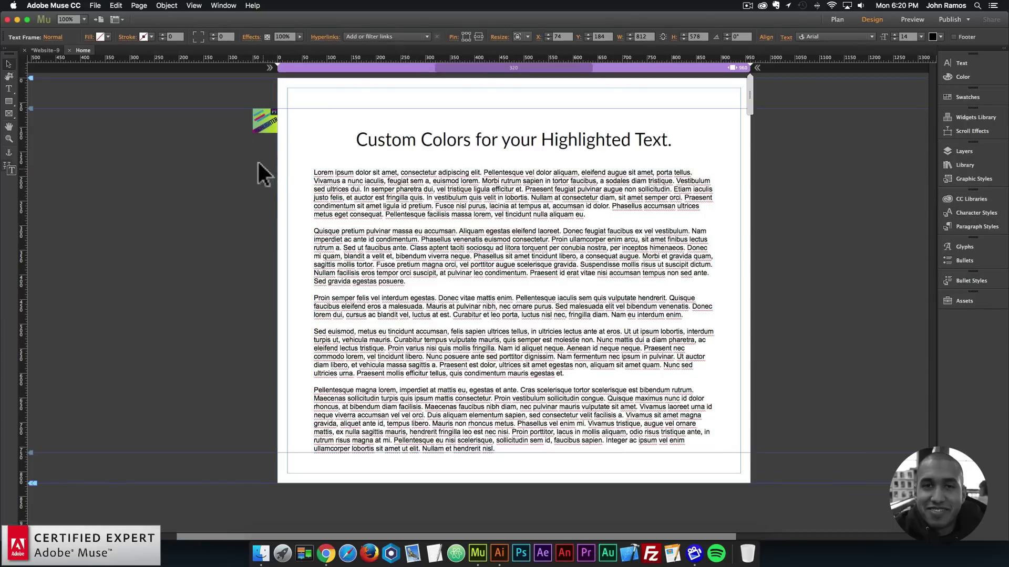
left_click(231, 132)
- Preview the page in Chrome and select the heading and body text to check highlighting
left_click(87, 6)
left_click(117, 162)
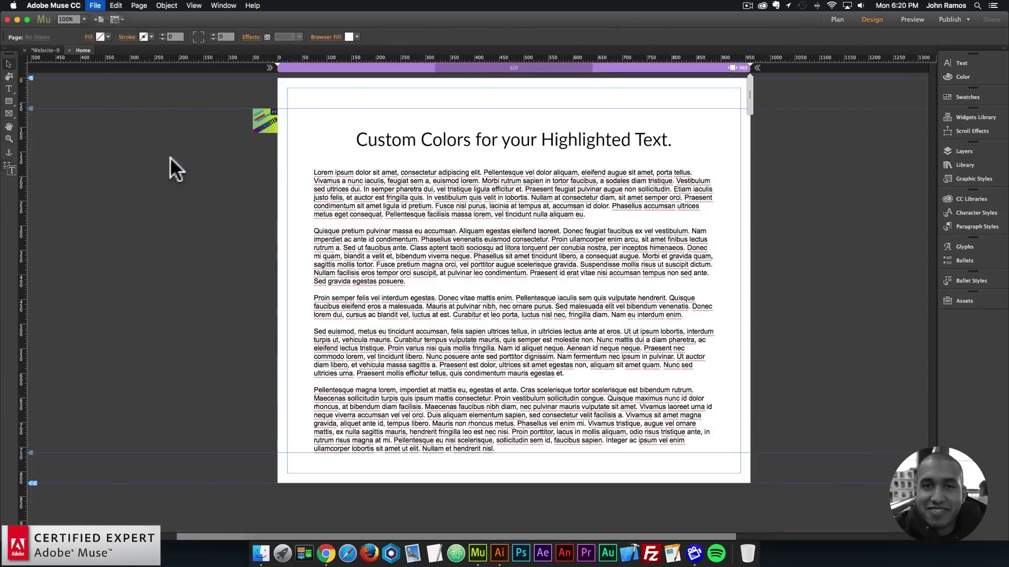
left_click_drag(389, 118, 367, 111)
- Set the Highlighter widget's background to pink and its text colour to white (FFFFFF)
left_click(183, 163)
left_click(270, 118)
left_click(285, 107)
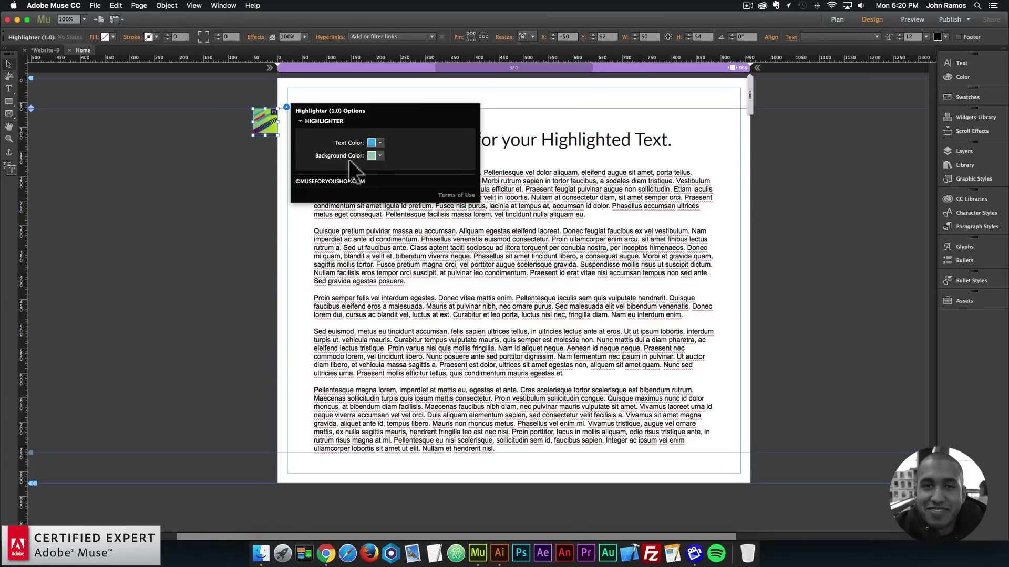
left_click(379, 156)
left_click(406, 212)
left_click(379, 143)
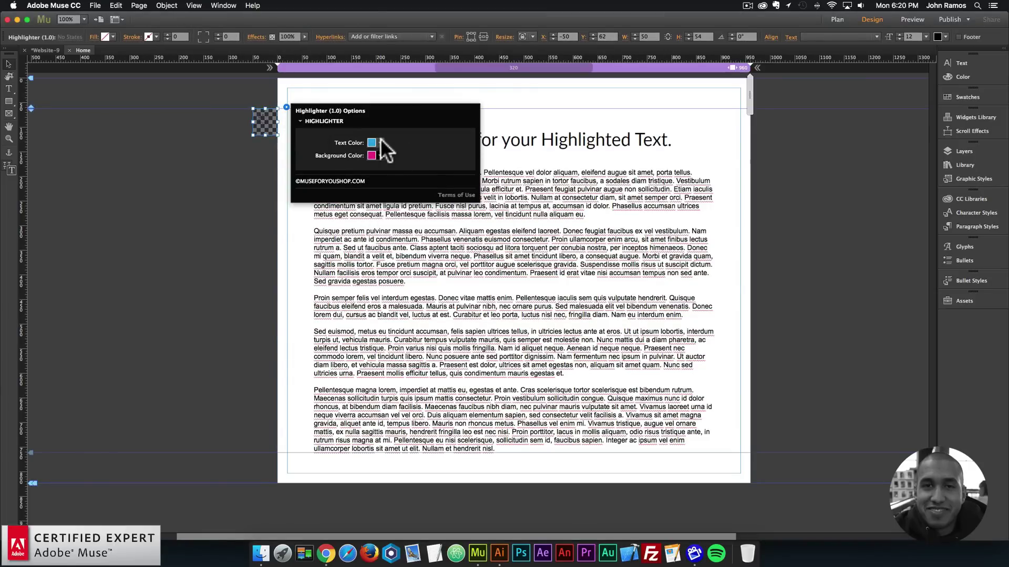
left_click(380, 142)
left_click(394, 172)
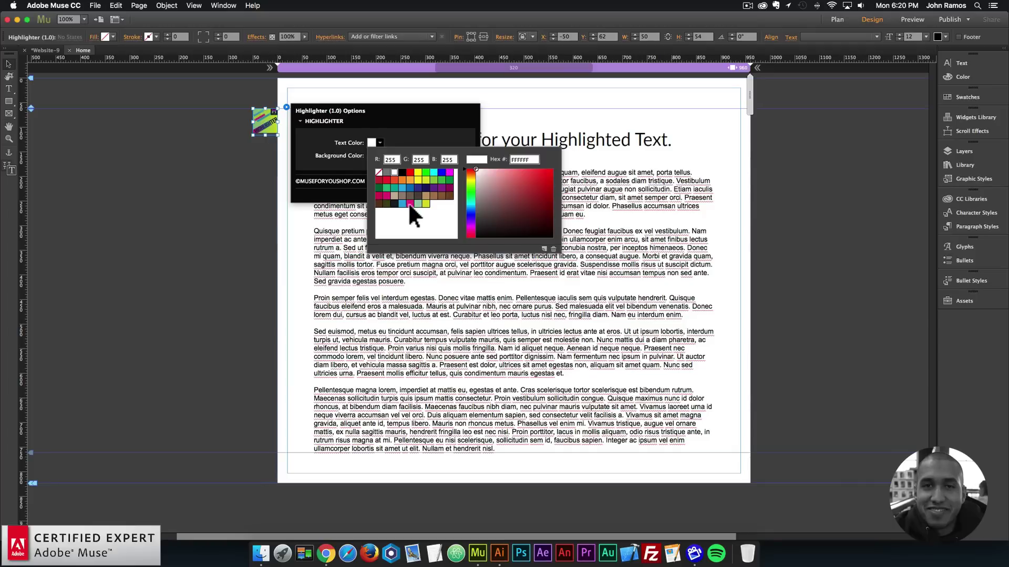
left_click(328, 152)
- Preview the page in Chrome and select the text to confirm the white-on-pink highlight
left_click(228, 179)
left_click(94, 5)
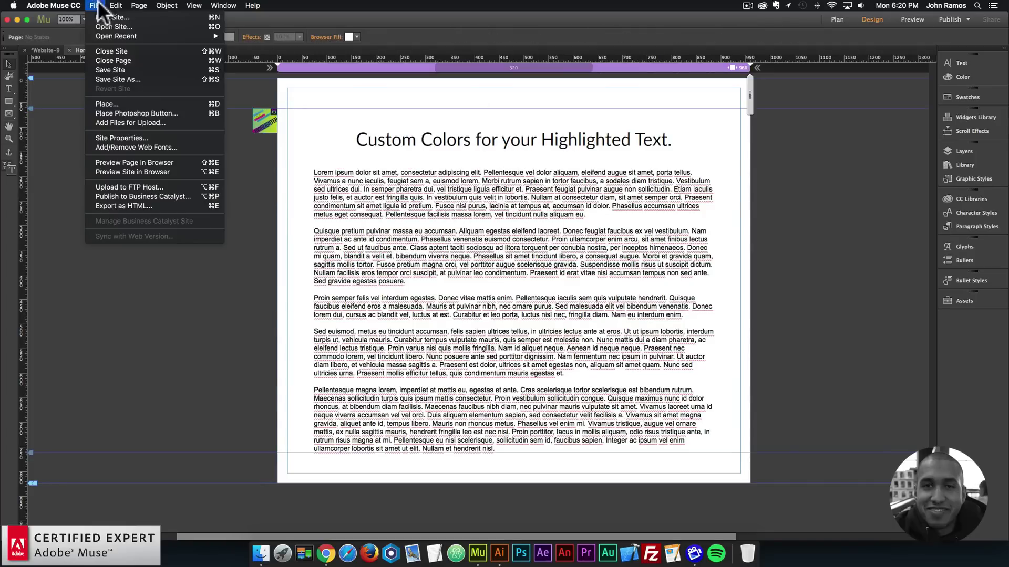
left_click(119, 162)
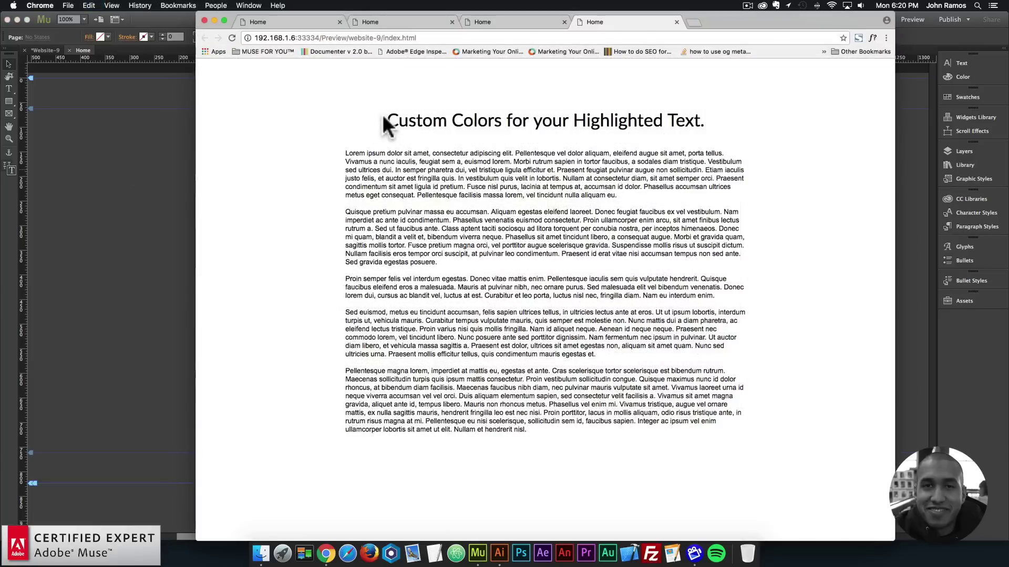
mouse_move(383, 116)
left_mouse_down()
mouse_move(486, 152)
mouse_move(525, 254)
mouse_move(537, 435)
mouse_move(368, 216)
mouse_move(387, 117)
left_mouse_up()
left_click(371, 126)
- Go to museforyoushop.com and open the $5.00 Highlighter Widget product page
left_click(694, 22)
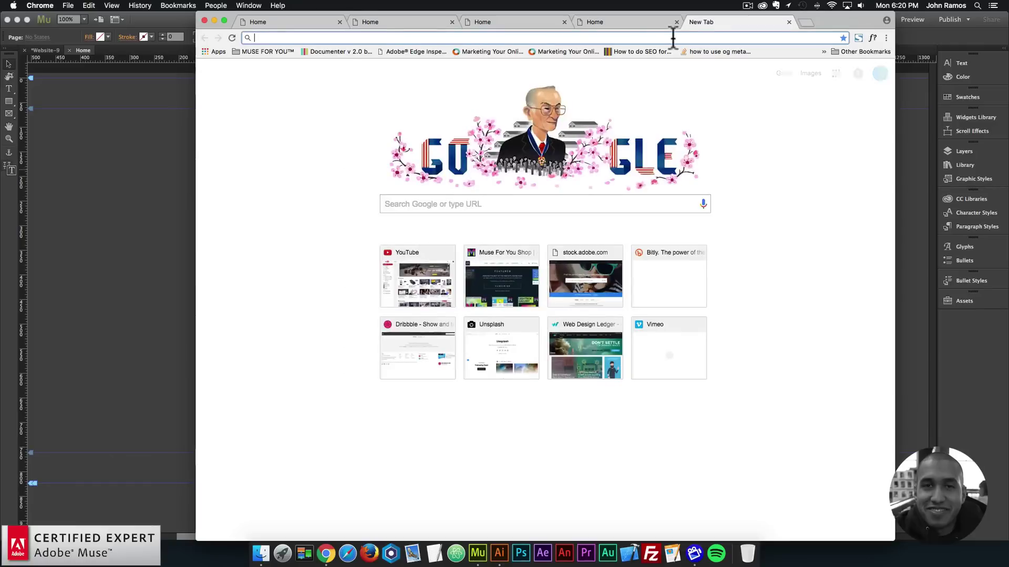
type("museforyoushop.com")
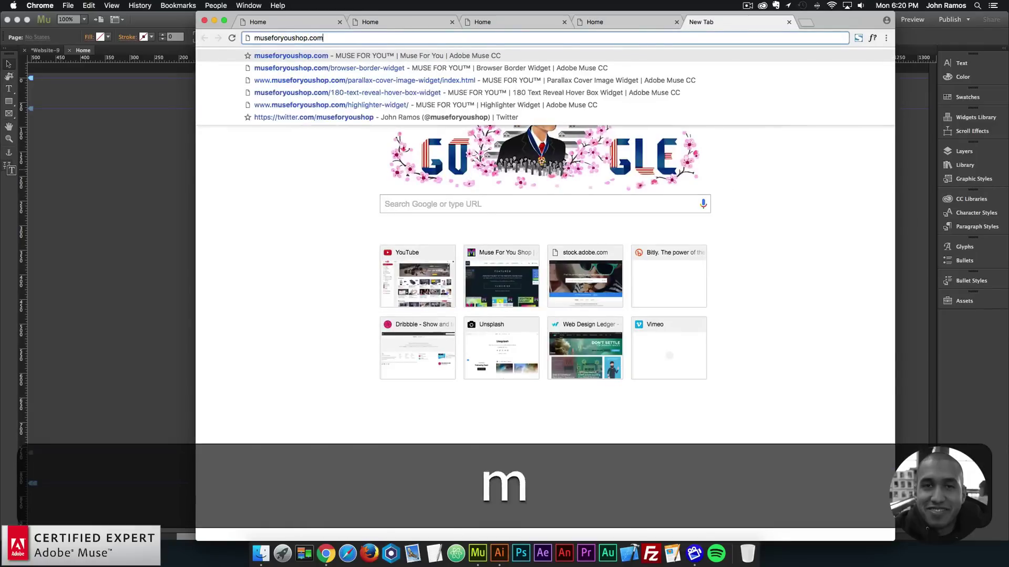
key("Return")
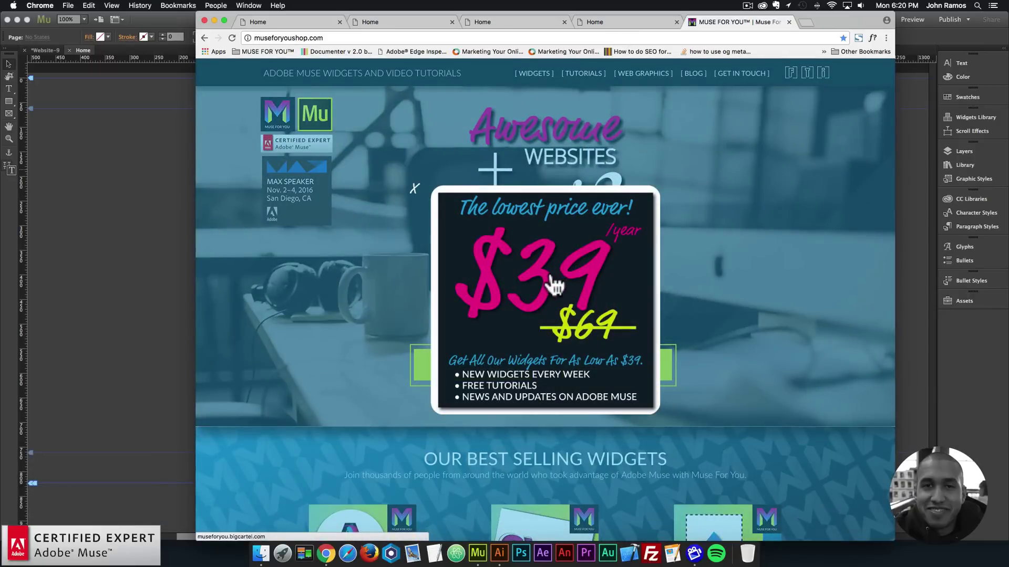
left_click(551, 283)
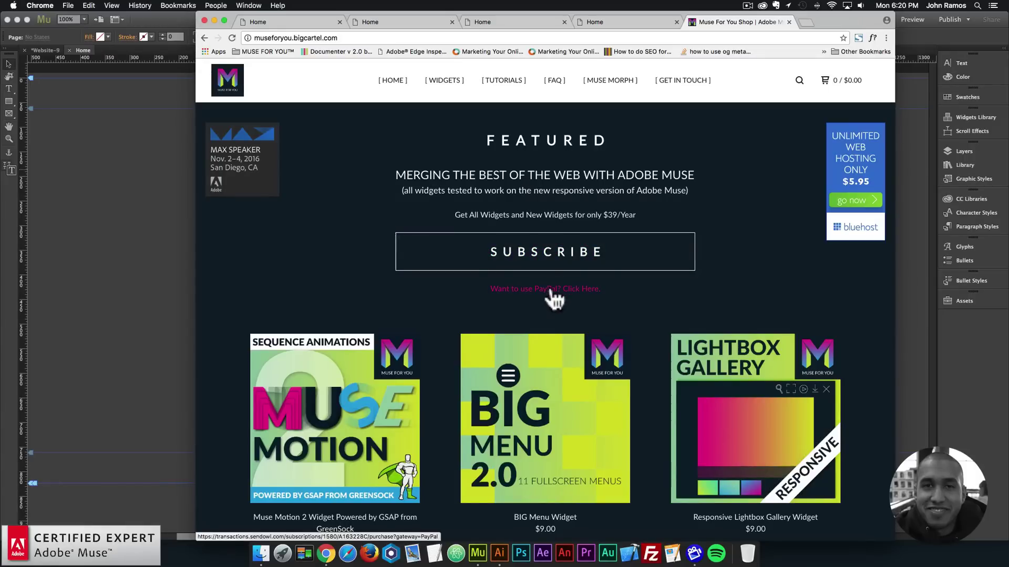
scroll(553, 296, "down", 10)
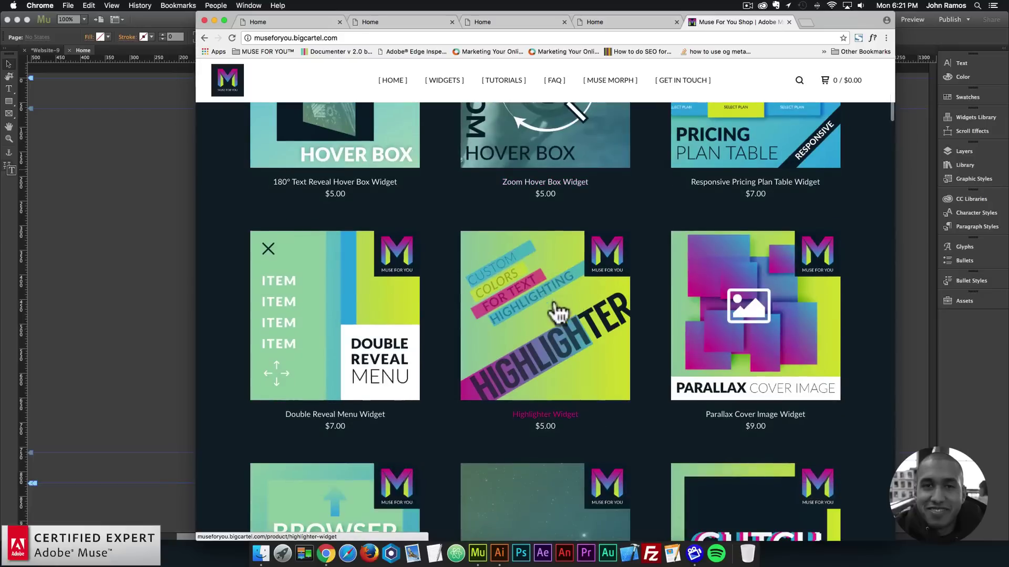
left_click(541, 310)
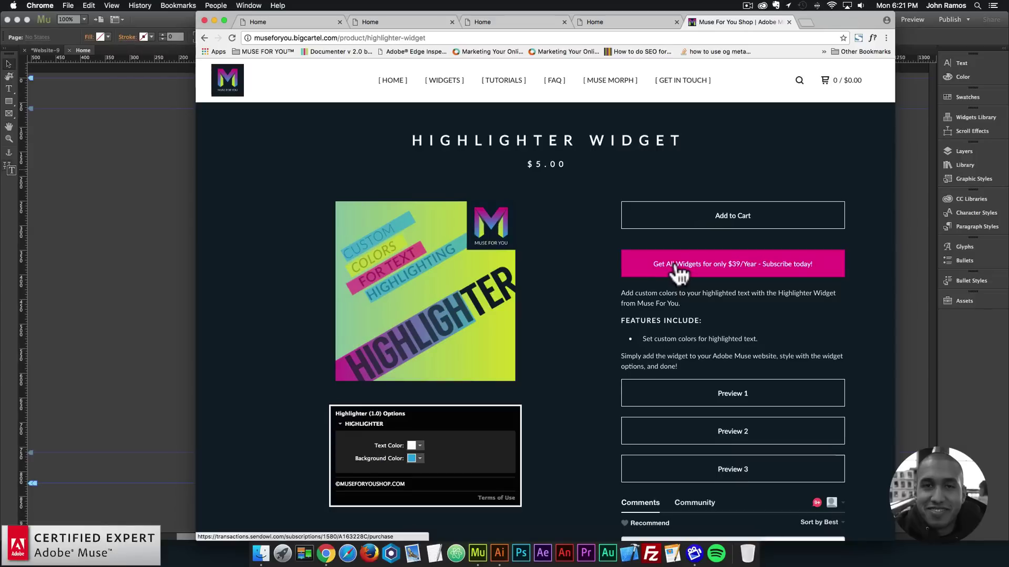
scroll(678, 271, "down", 2)
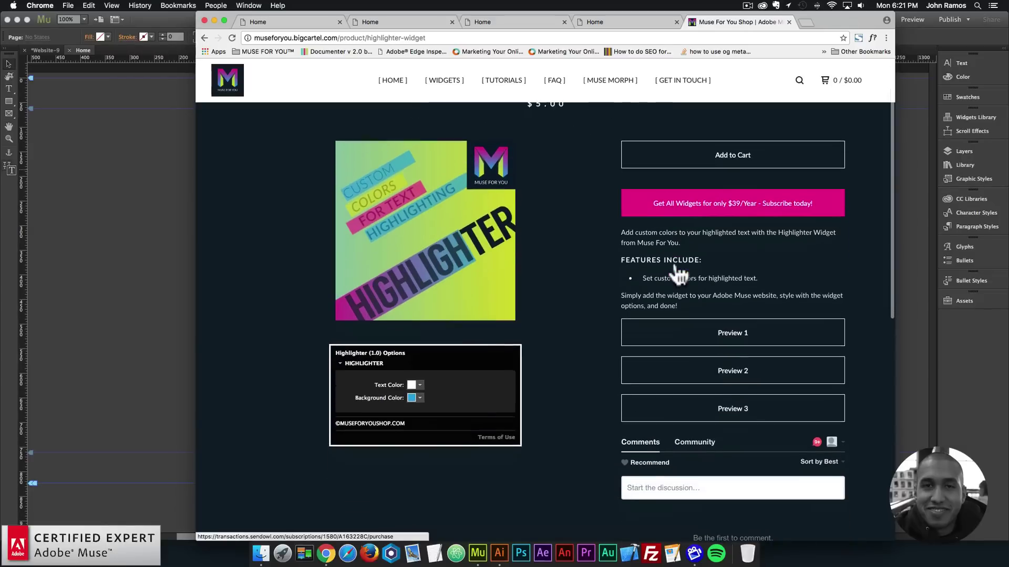
left_click(725, 336)
mouse_move(432, 167)
left_mouse_down()
mouse_move(506, 225)
mouse_move(566, 394)
left_mouse_up()
left_click(756, 307)
left_click(881, 93)
left_click(564, 217)
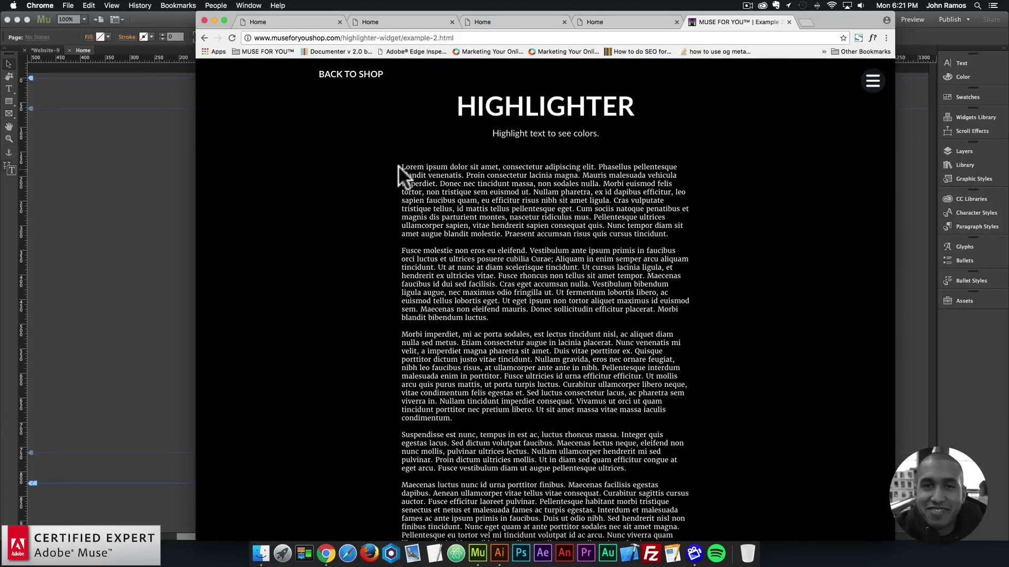
mouse_move(398, 166)
left_mouse_down()
mouse_move(593, 168)
mouse_move(517, 268)
mouse_move(541, 343)
mouse_move(539, 412)
mouse_move(401, 135)
mouse_move(408, 161)
left_mouse_up()
left_click_drag(451, 108, 552, 207)
left_click(873, 81)
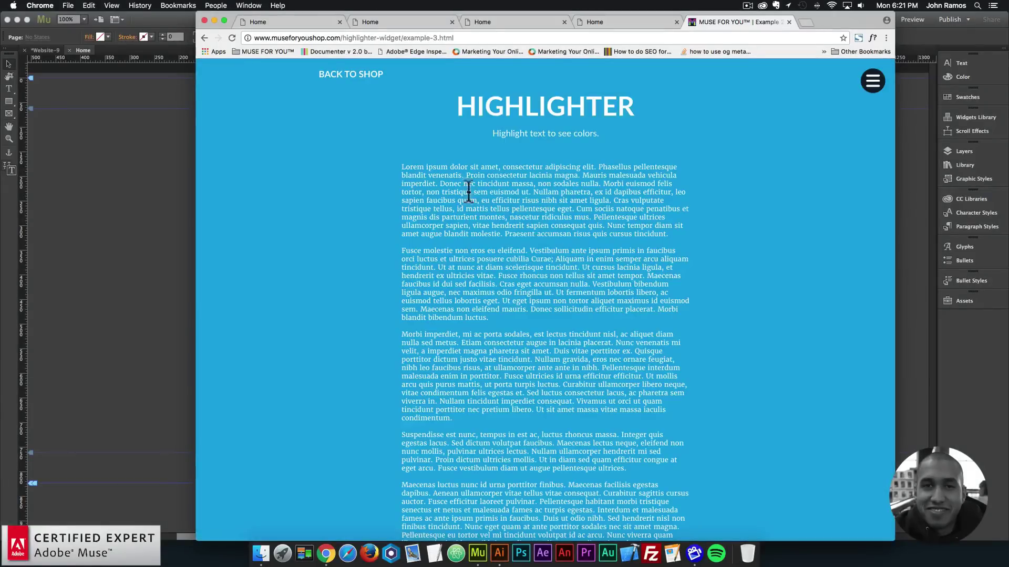
left_click_drag(426, 168, 403, 164)
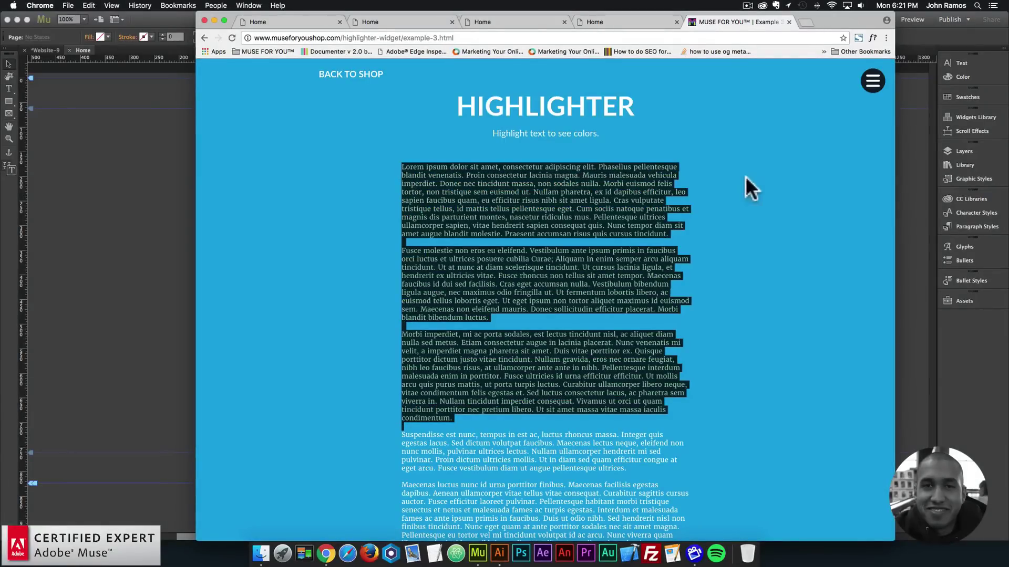
left_click(873, 81)
left_click(563, 316)
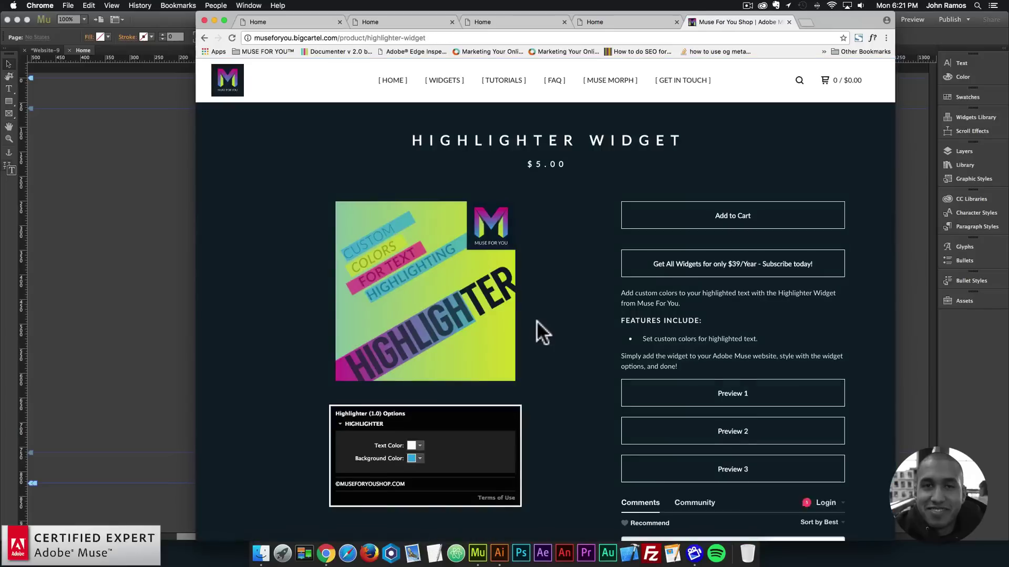
scroll(550, 321, "down", 5)
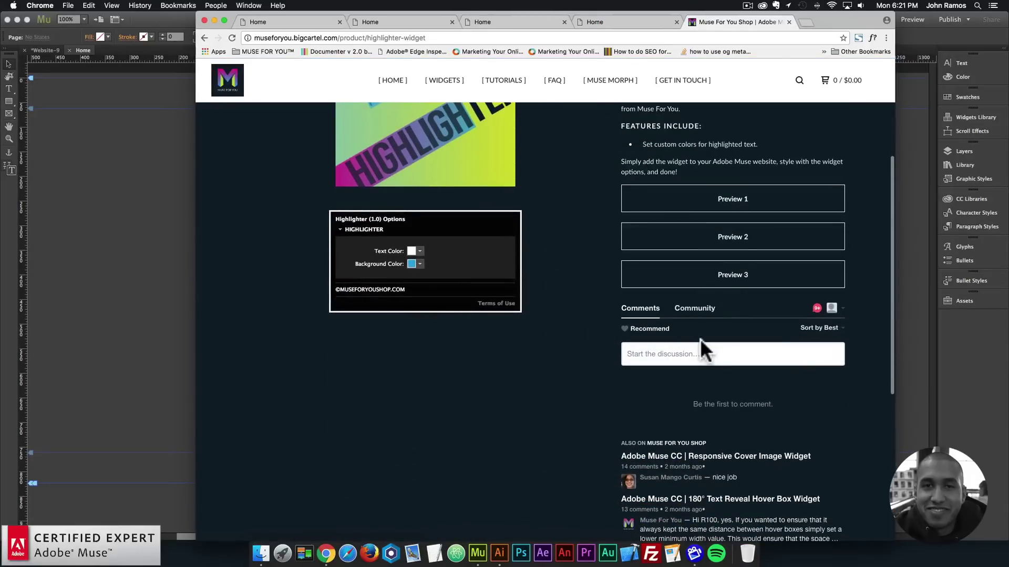
scroll(508, 251, "up", 5)
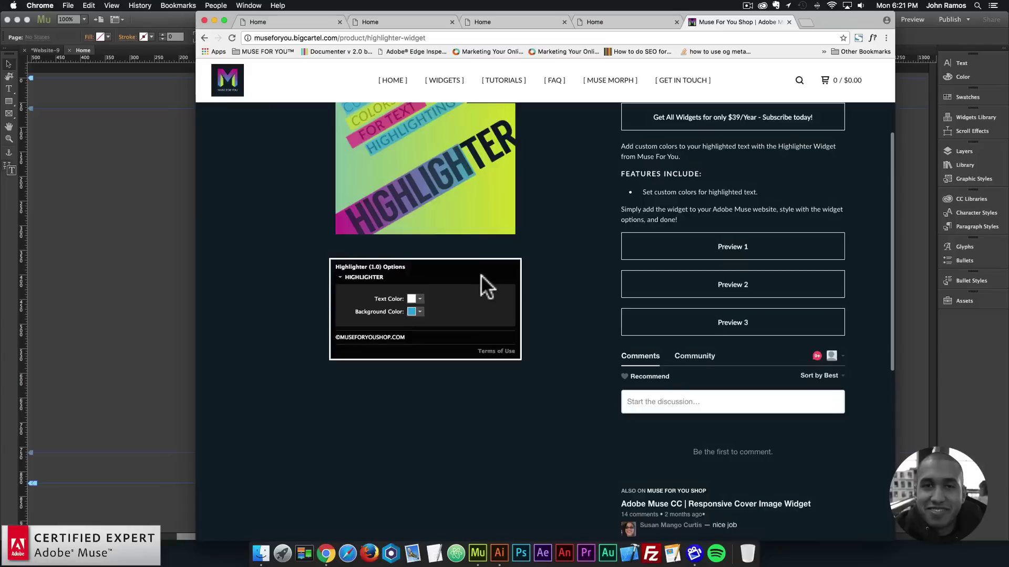